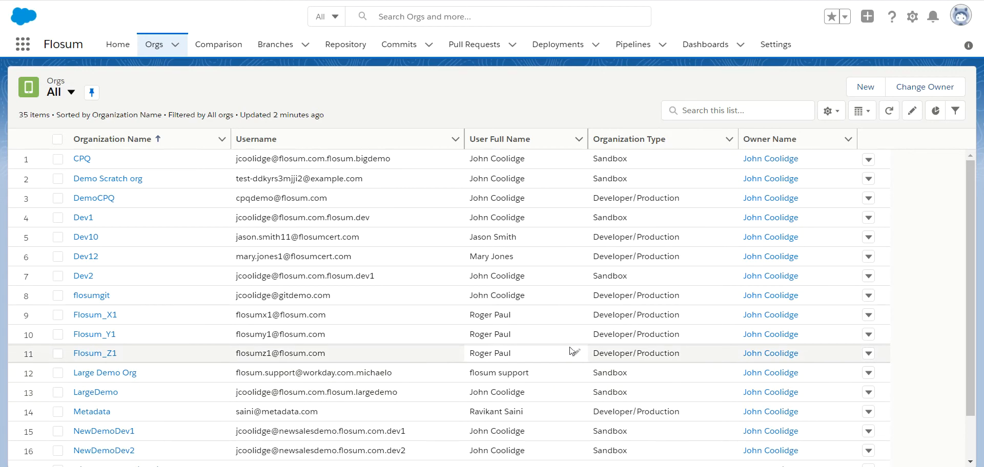
Step: Bring the code editor forward and search its command palette for 'flosum:' commands
{"action": "mouse_move", "coordinate": [627, 466]}
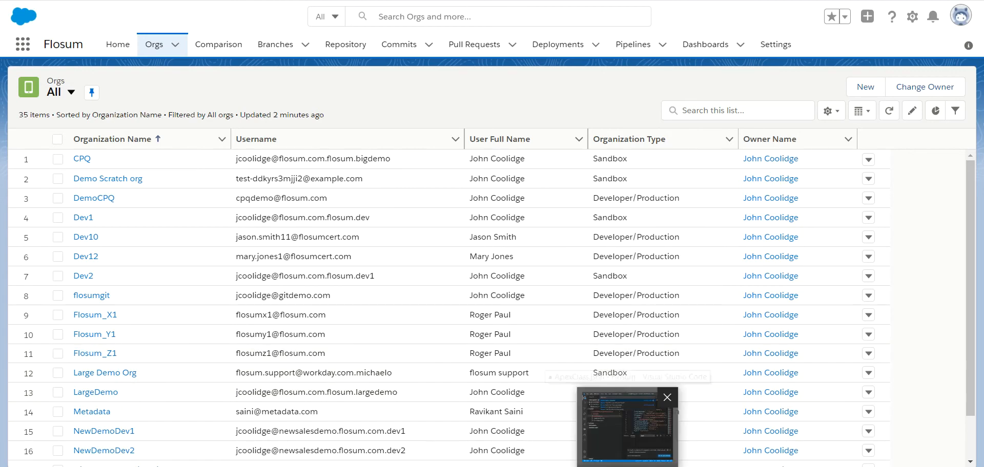
{"action": "left_click", "coordinate": [627, 431]}
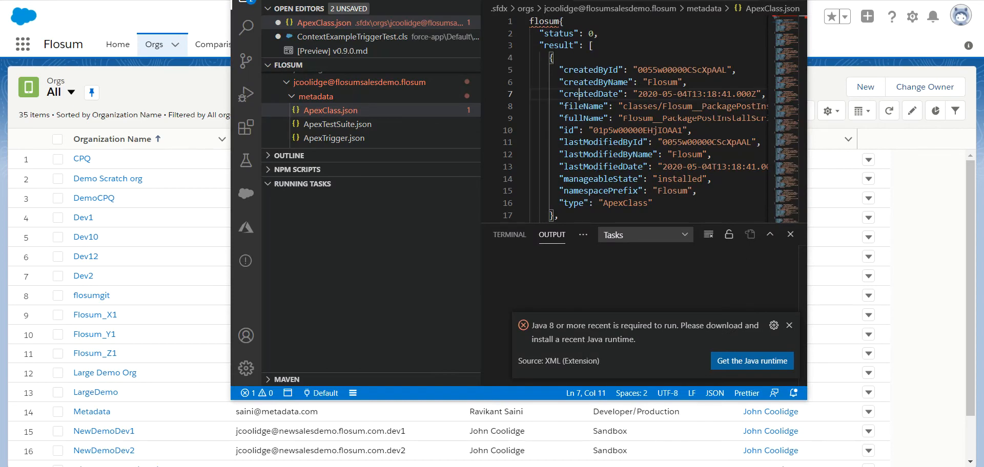
{"action": "mouse_move", "coordinate": [770, 466]}
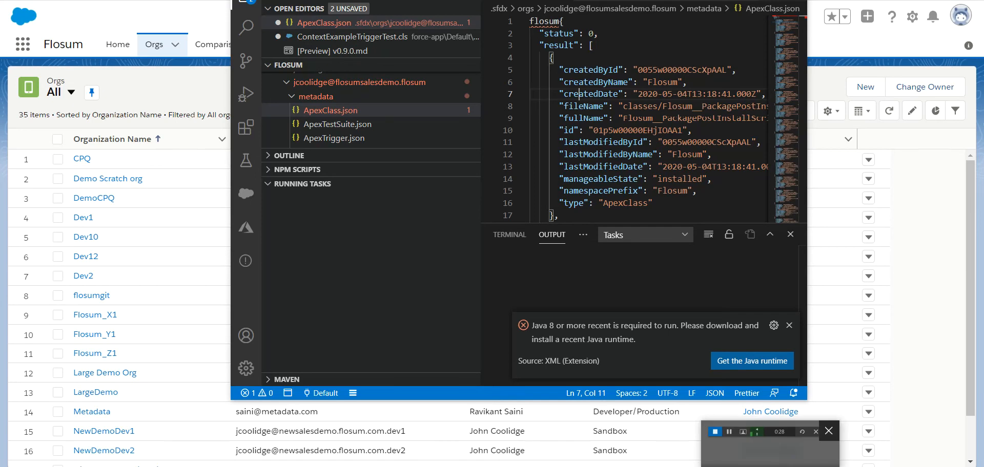
{"action": "key", "text": "ctrl+shift+p"}
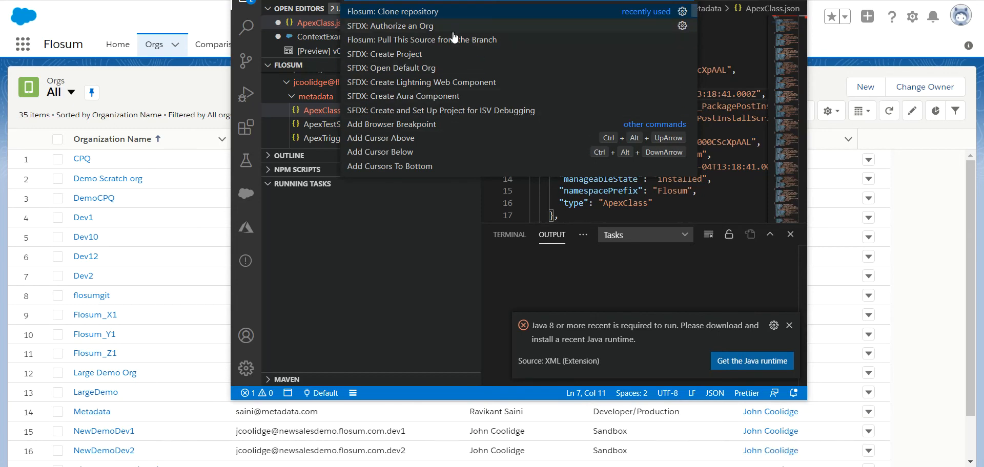
{"action": "type", "text": "flo"}
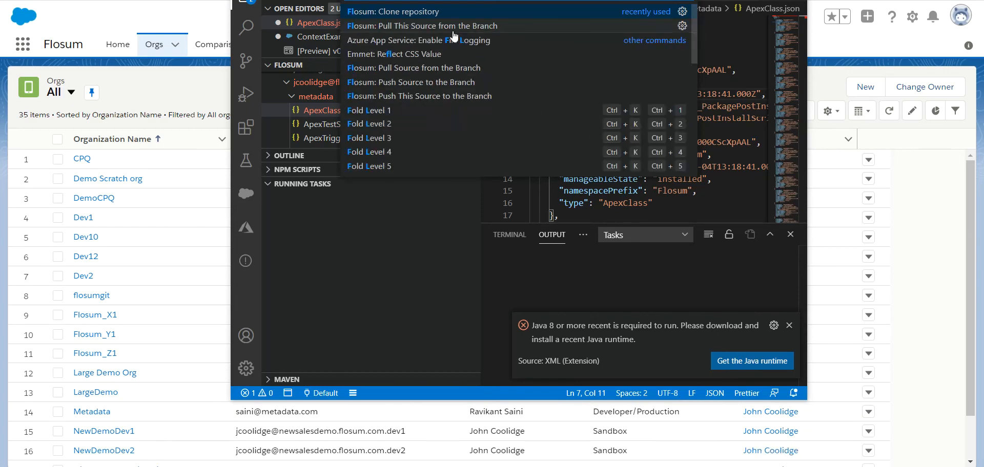
{"action": "type", "text": "sum:"}
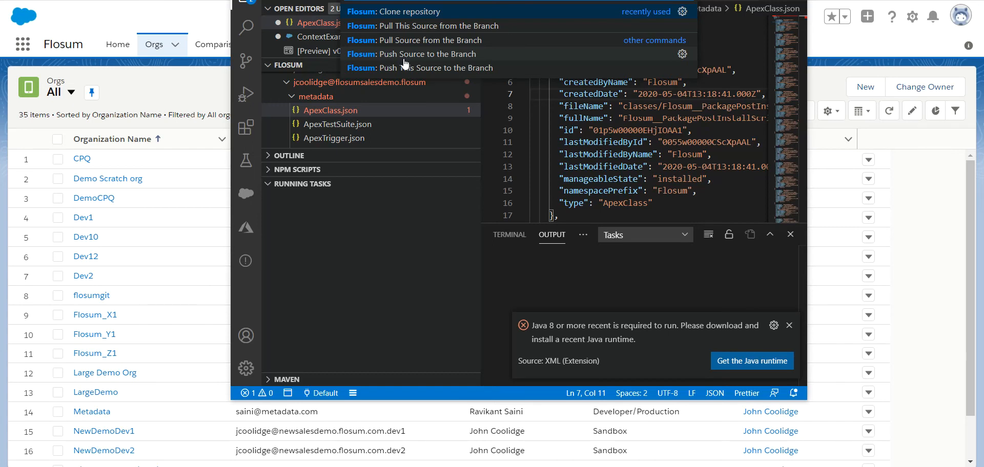
Step: Check the file's Flosum context actions, then return to the browser and open the Dev1 org record
{"action": "right_click", "coordinate": [604, 122]}
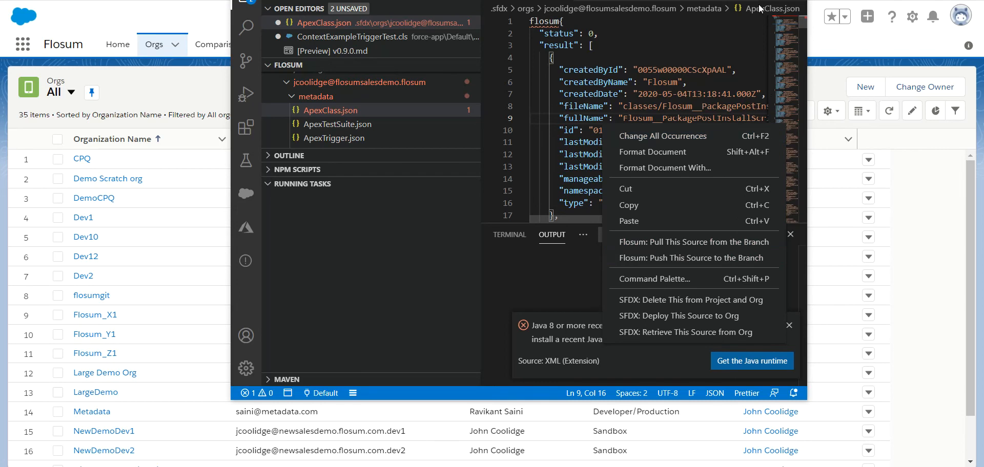
{"action": "left_click", "coordinate": [734, 1]}
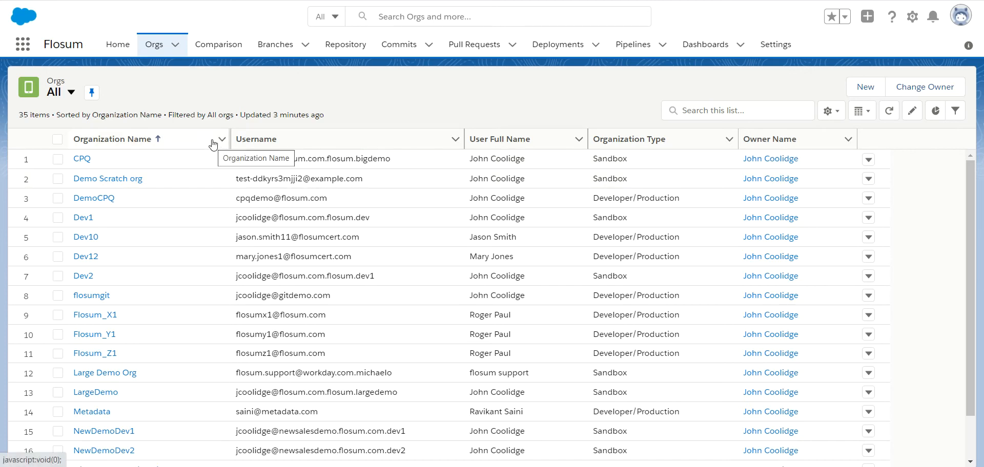
{"action": "left_click", "coordinate": [84, 224]}
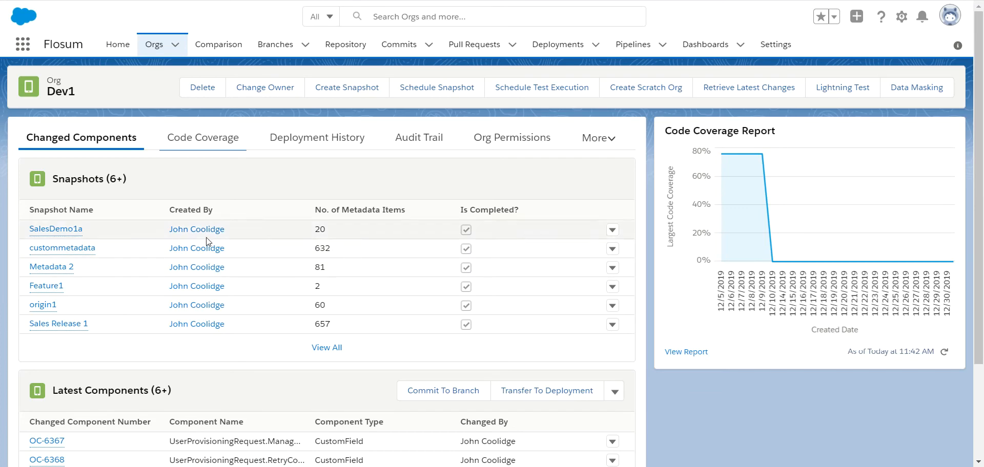
Step: Start a new Dev1 snapshot named 'new' covering 30 days
{"action": "left_click", "coordinate": [353, 89]}
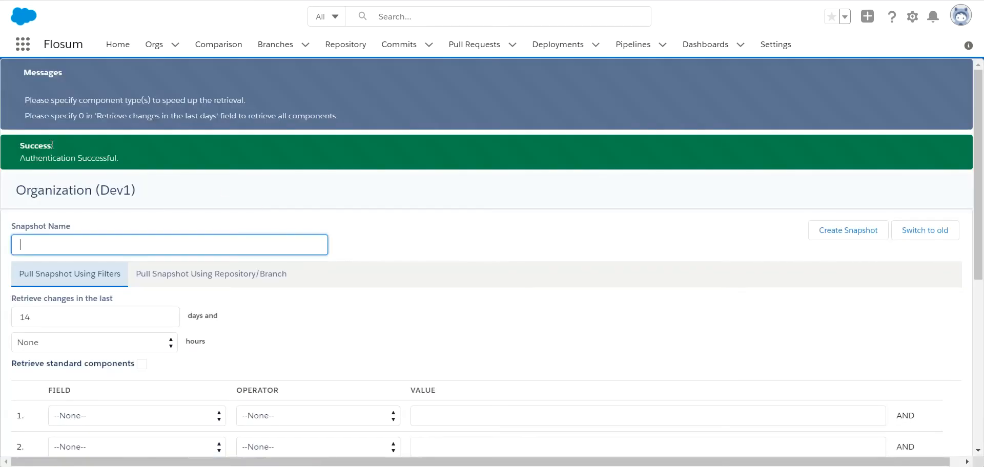
{"action": "left_click", "coordinate": [67, 246]}
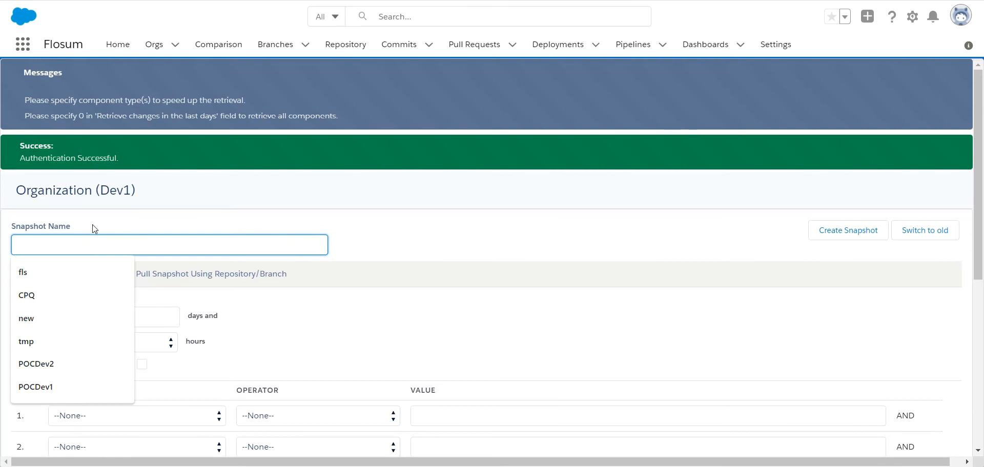
{"action": "type", "text": "new"}
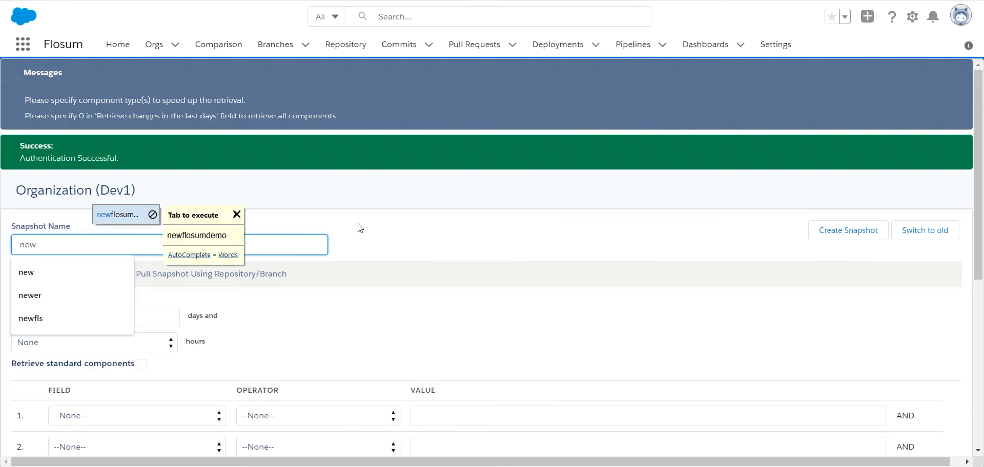
{"action": "left_click", "coordinate": [374, 231]}
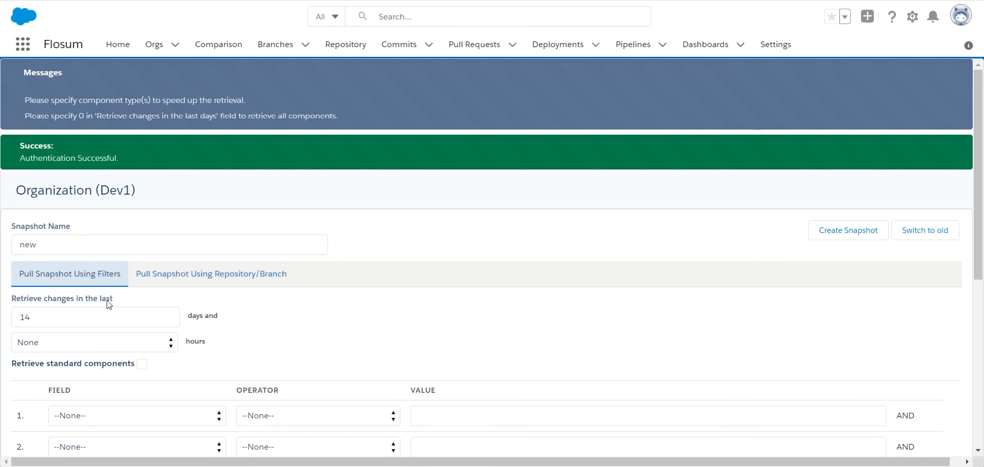
{"action": "left_click_drag", "start_coordinate": [48, 316], "coordinate": [0, 319]}
{"action": "type", "text": "30"}
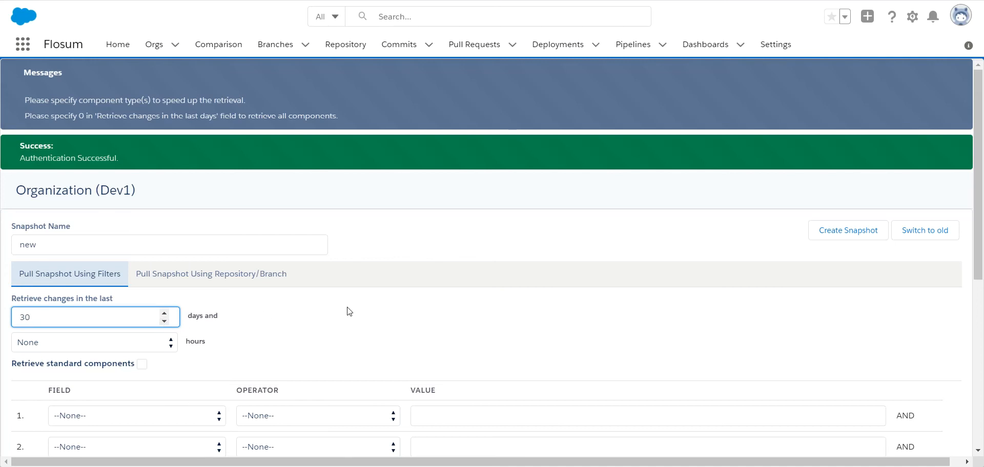
{"action": "scroll", "coordinate": [335, 315], "scroll_direction": "down", "scroll_amount": 1}
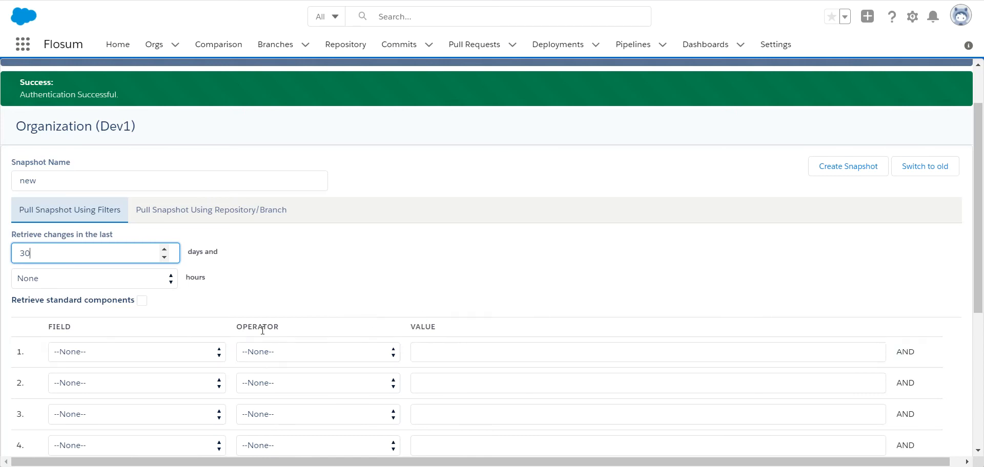
Step: Set the first snapshot filter to Changed By contains the user's name
{"action": "left_click", "coordinate": [86, 351]}
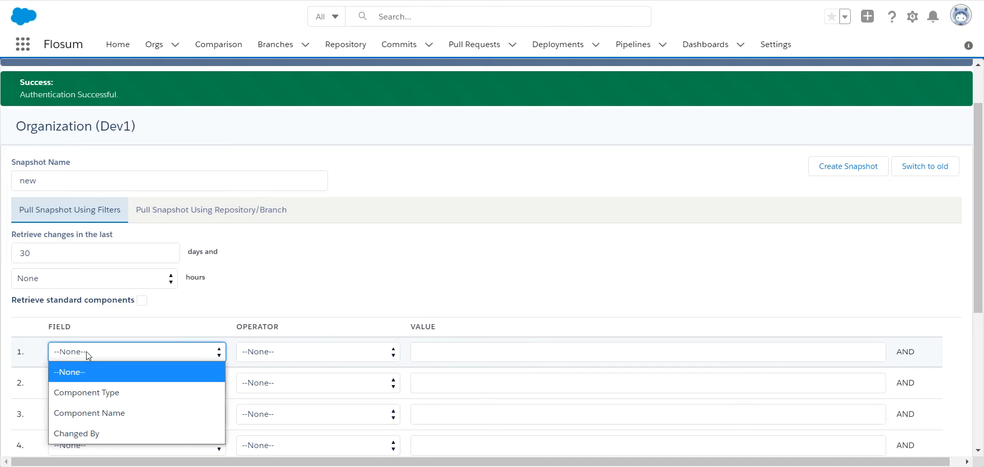
{"action": "left_click", "coordinate": [94, 435]}
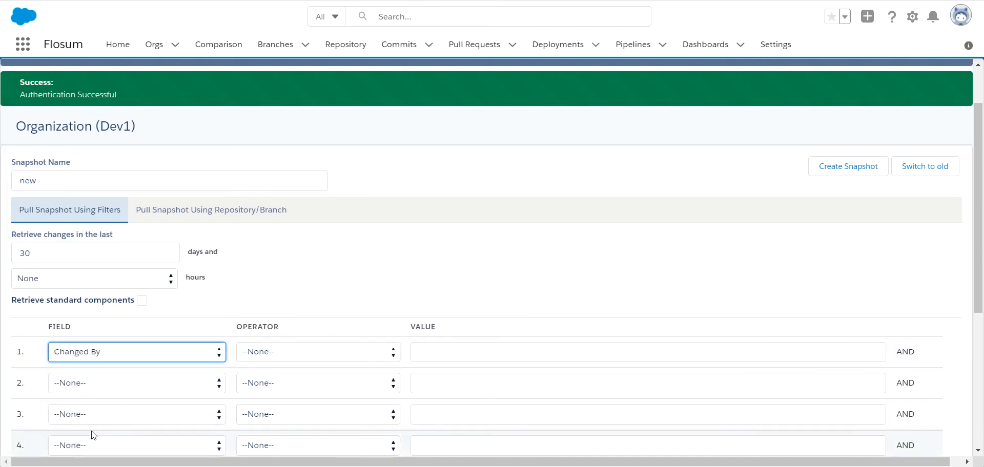
{"action": "left_click", "coordinate": [263, 352]}
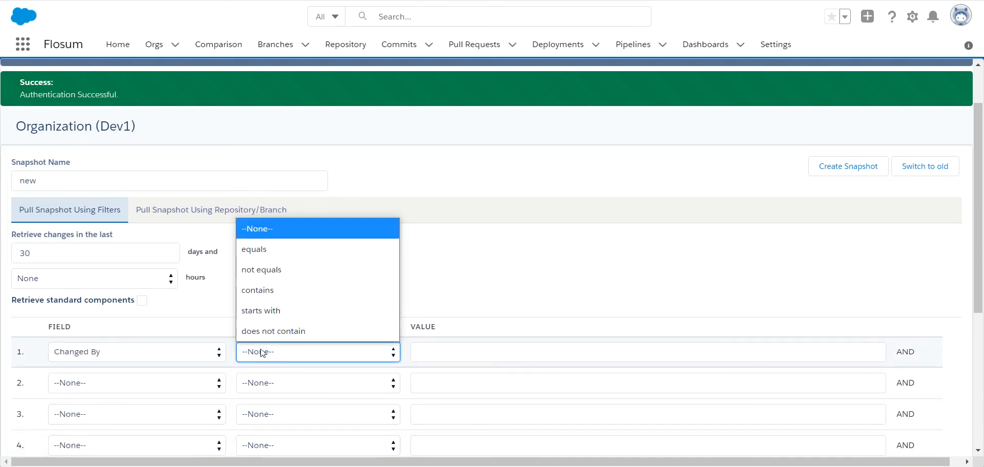
{"action": "left_click", "coordinate": [266, 302]}
{"action": "left_click", "coordinate": [440, 352]}
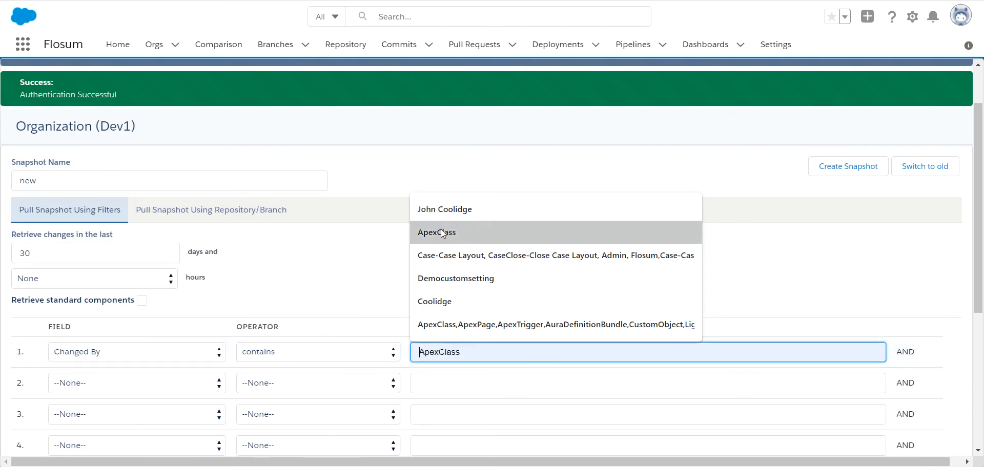
{"action": "left_click", "coordinate": [441, 214]}
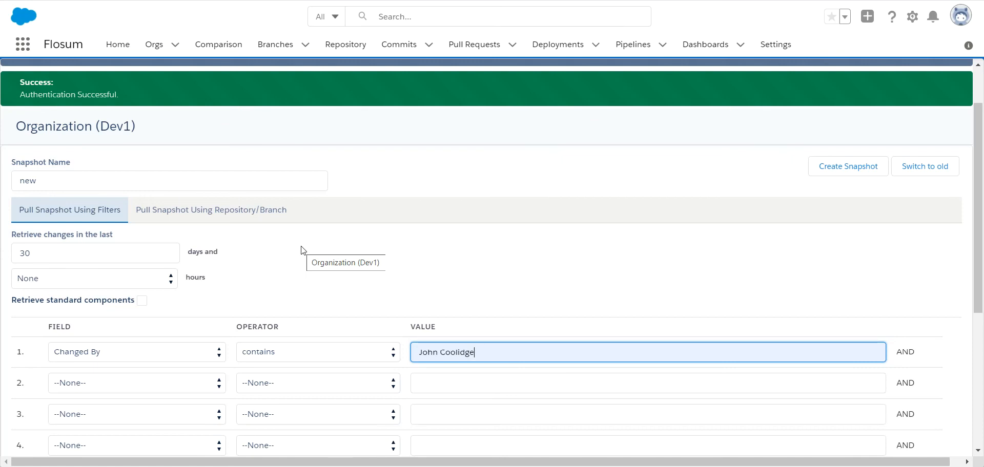
{"action": "left_click", "coordinate": [72, 386]}
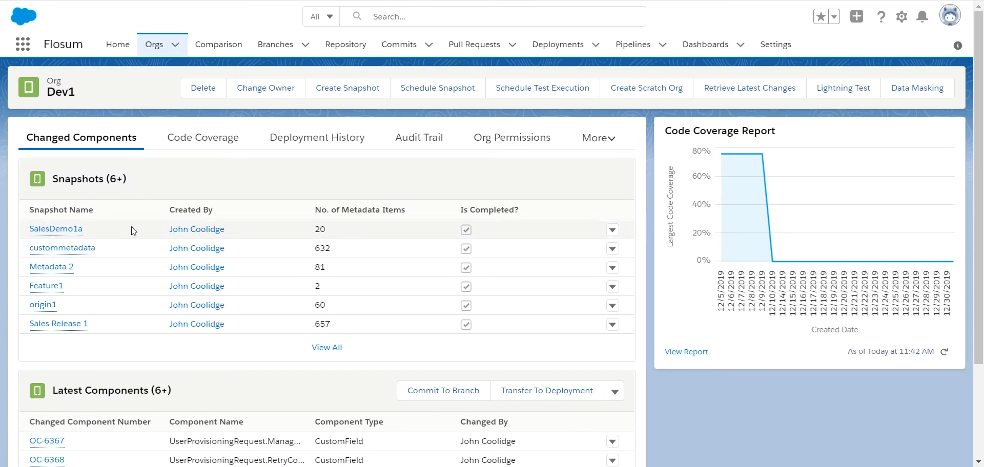
Step: Open the SalesDemo1a snapshot and view all its retrieved components
{"action": "left_click", "coordinate": [54, 229]}
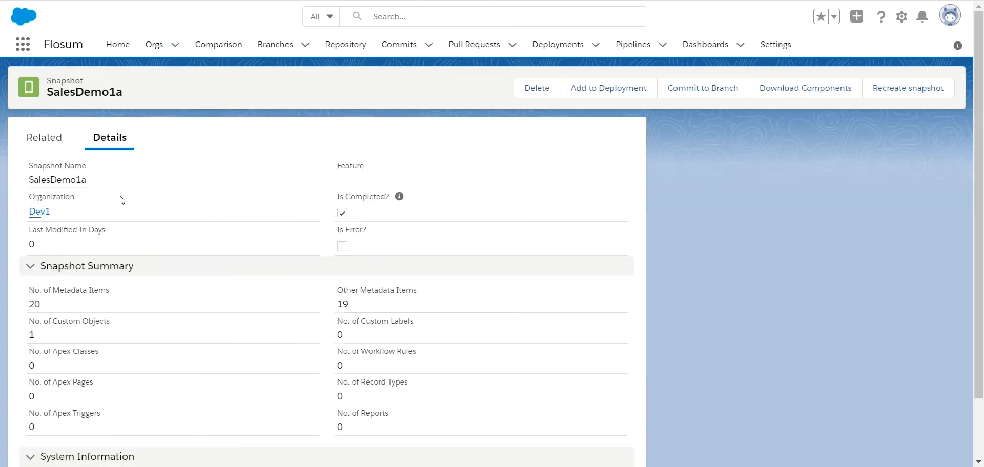
{"action": "left_click", "coordinate": [43, 137]}
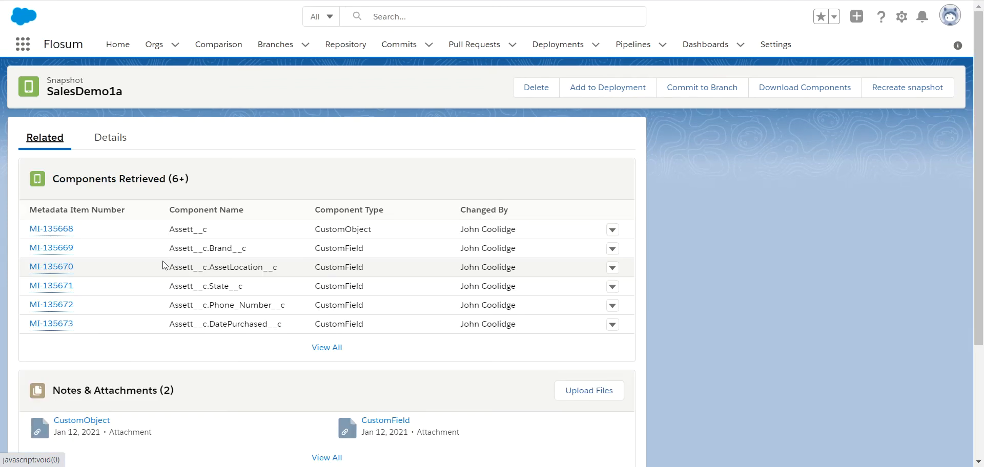
{"action": "left_click", "coordinate": [328, 348]}
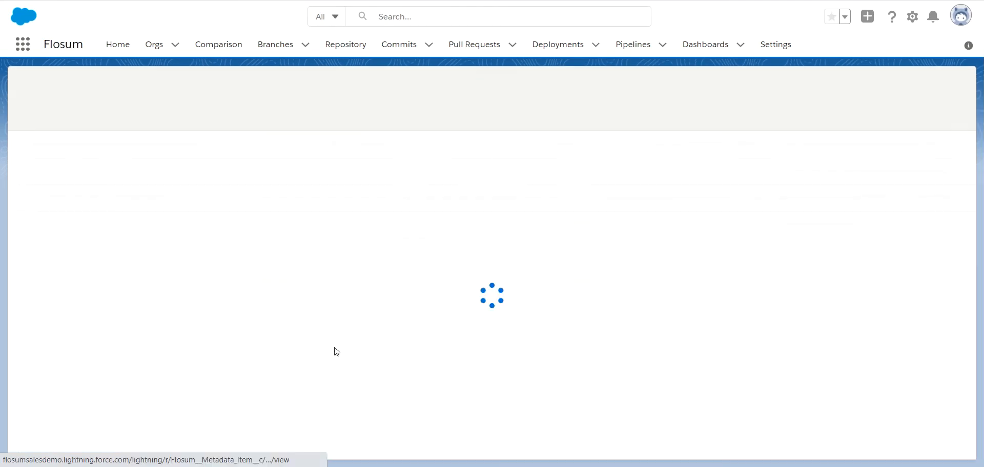
{"action": "scroll", "coordinate": [337, 296], "scroll_direction": "down", "scroll_amount": 3}
{"action": "scroll", "coordinate": [415, 383], "scroll_direction": "up", "scroll_amount": 3}
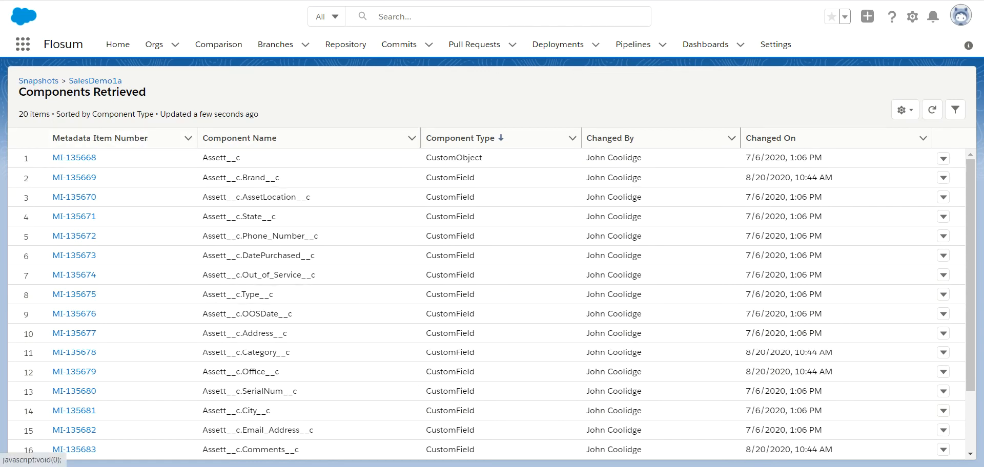
Step: Go back to the Dev1 org page and scroll to its Latest Components list
{"action": "key", "text": "alt+Left"}
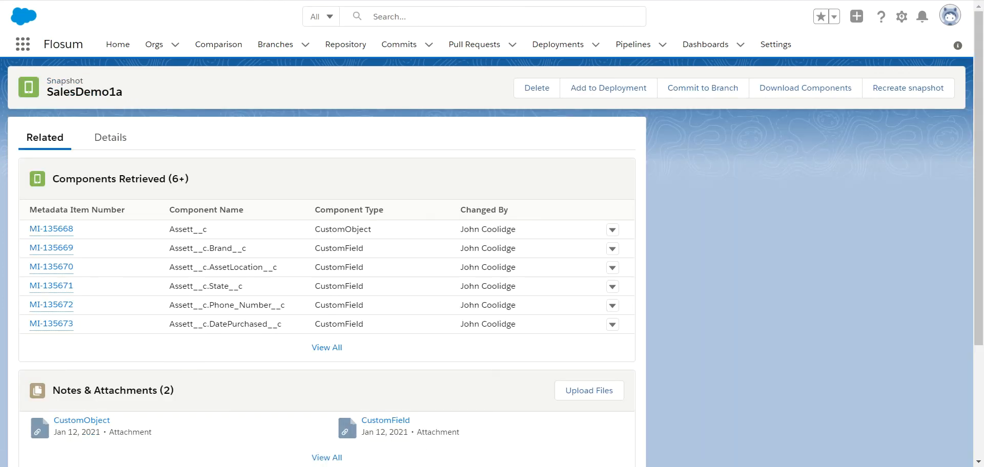
{"action": "key", "text": "alt+Left"}
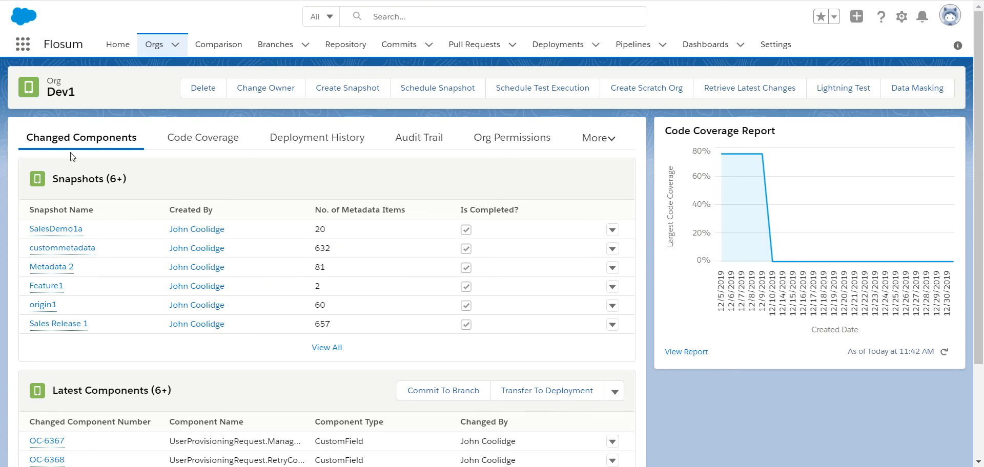
{"action": "scroll", "coordinate": [136, 274], "scroll_direction": "down", "scroll_amount": 2}
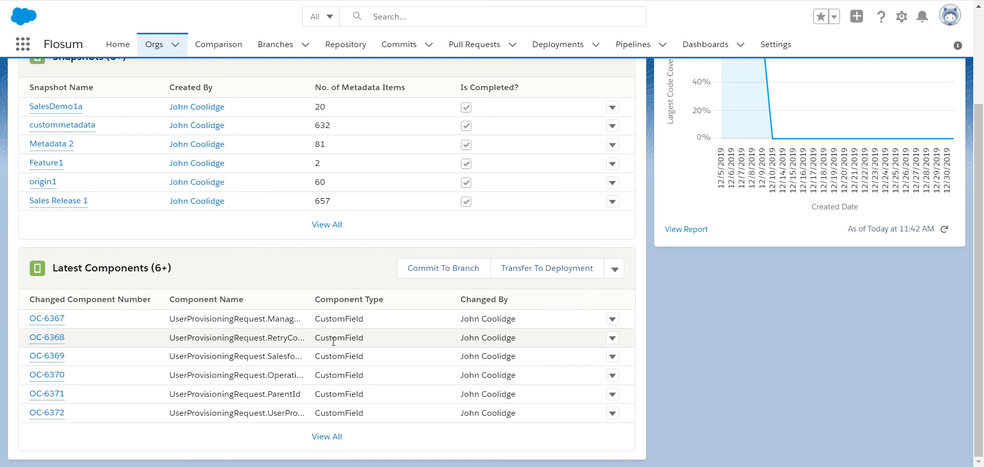
Step: Start a Dev1 Commit To Branch with tmp as the branch name
{"action": "left_click", "coordinate": [452, 277]}
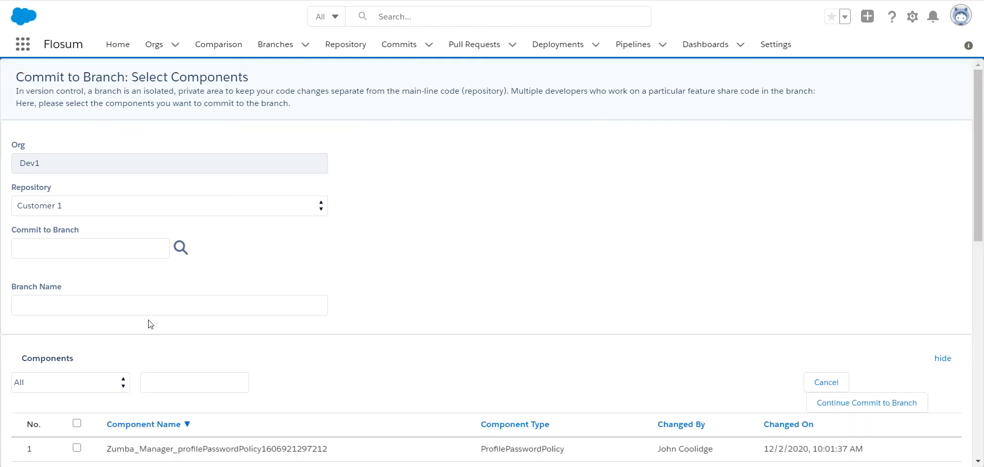
{"action": "left_click", "coordinate": [180, 249]}
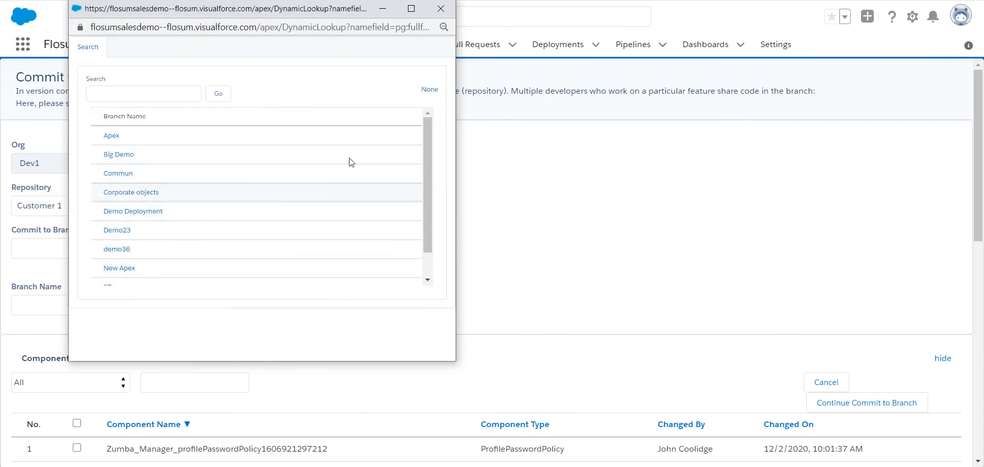
{"action": "left_click", "coordinate": [440, 9]}
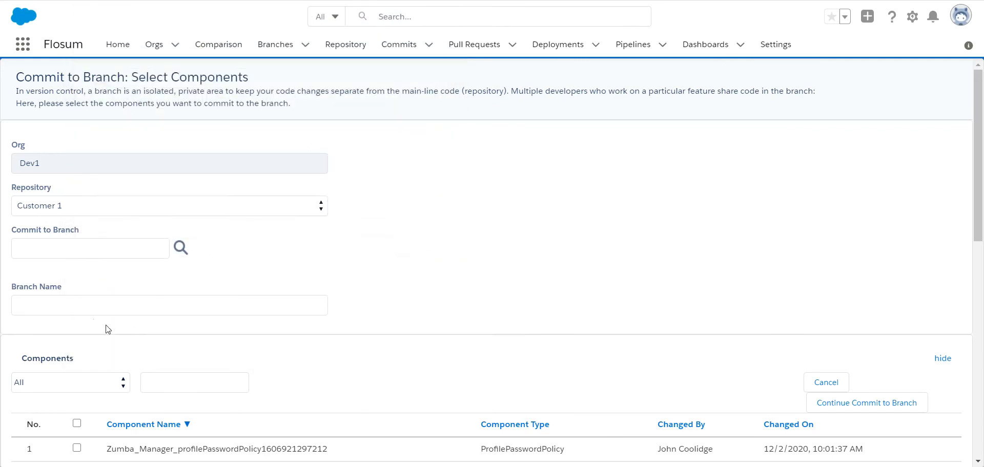
{"action": "left_click", "coordinate": [29, 310]}
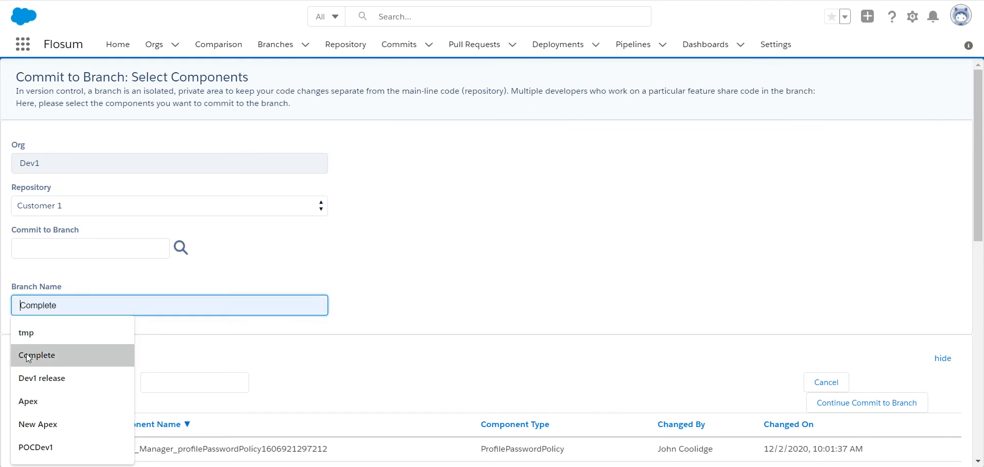
{"action": "left_click", "coordinate": [31, 340]}
{"action": "scroll", "coordinate": [31, 340], "scroll_direction": "down", "scroll_amount": 3}
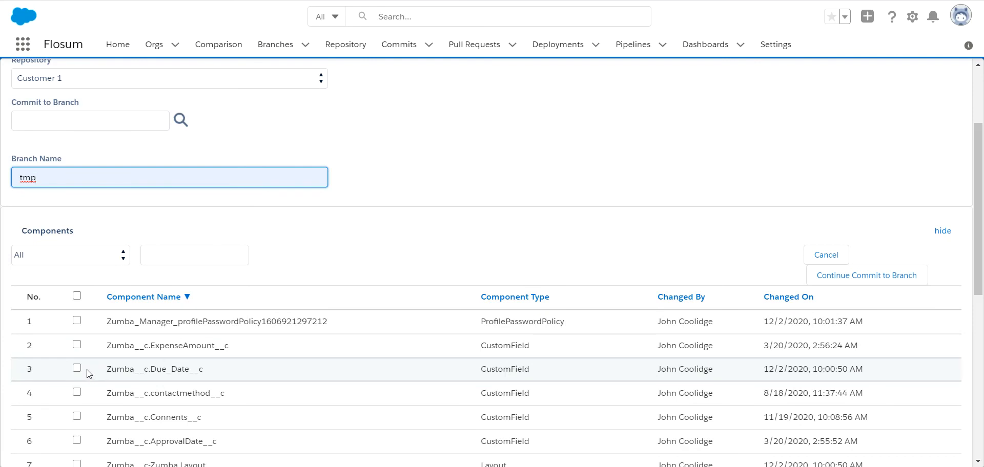
Step: Try the ApexTrigger type filter, toggling ExampleTrigger, then reset the type to All
{"action": "left_click", "coordinate": [35, 259]}
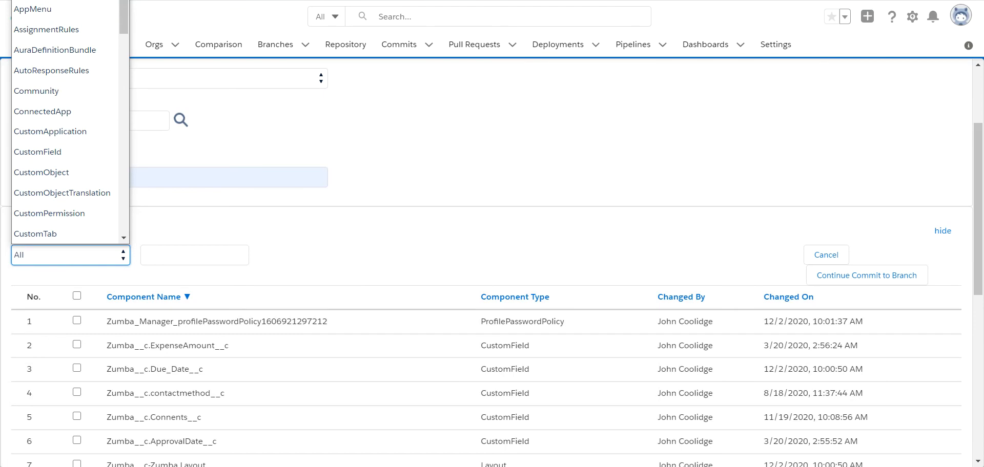
{"action": "left_click", "coordinate": [37, 0]}
{"action": "left_click", "coordinate": [102, 393]}
{"action": "left_click", "coordinate": [102, 393]}
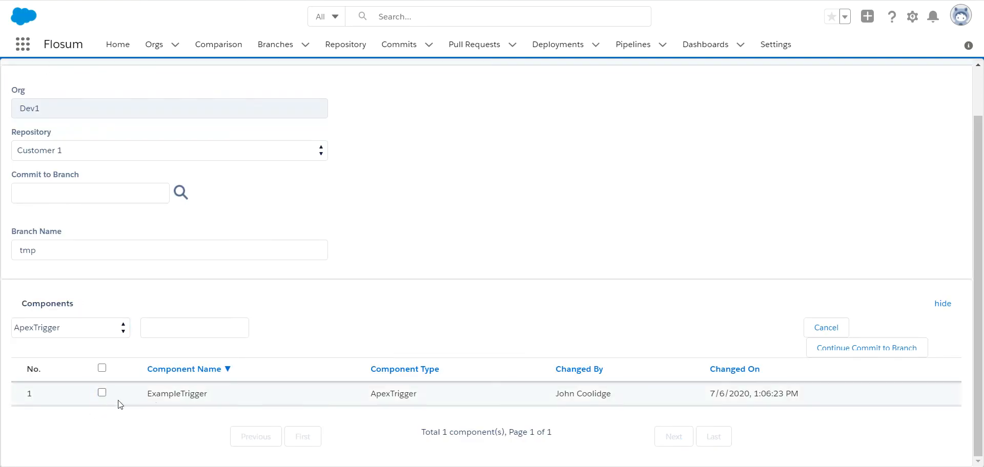
{"action": "left_click", "coordinate": [122, 330]}
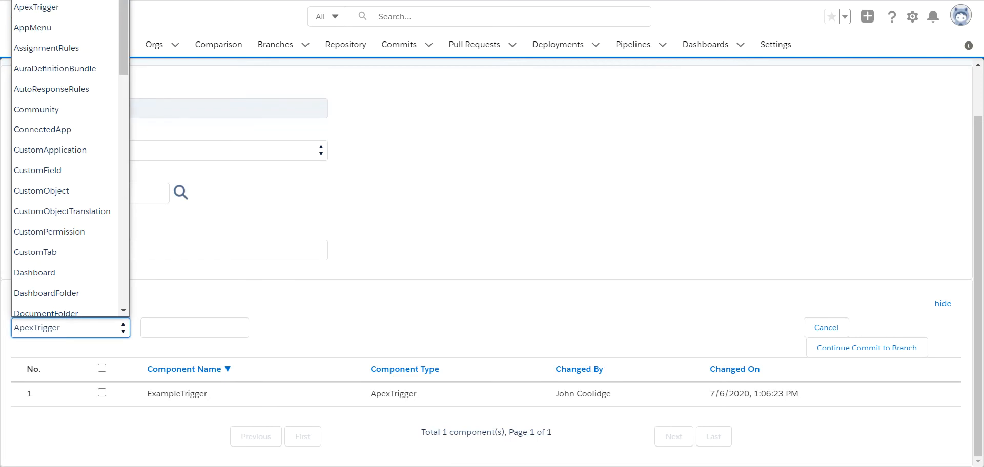
{"action": "left_click", "coordinate": [37, 0]}
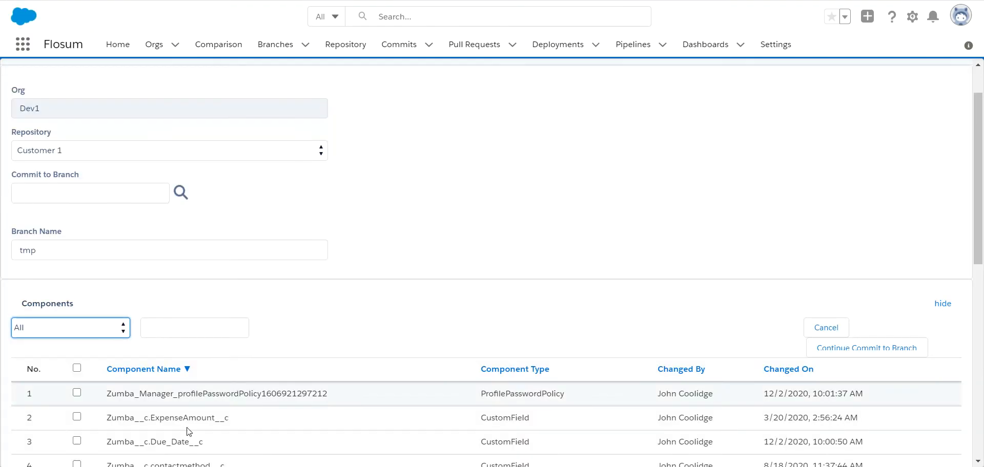
Step: Filter components by 'zum' and select all 11 matching components
{"action": "left_click", "coordinate": [164, 330]}
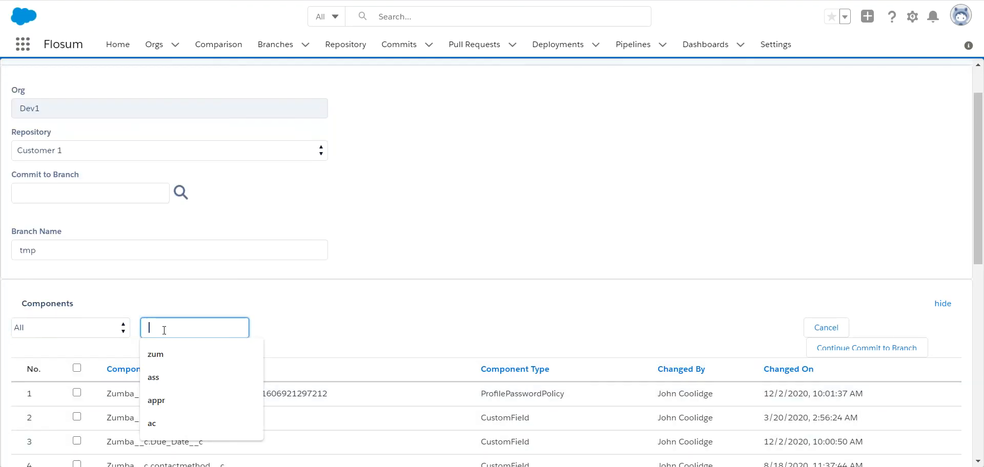
{"action": "left_click", "coordinate": [162, 355]}
{"action": "scroll", "coordinate": [165, 353], "scroll_direction": "down", "scroll_amount": 1}
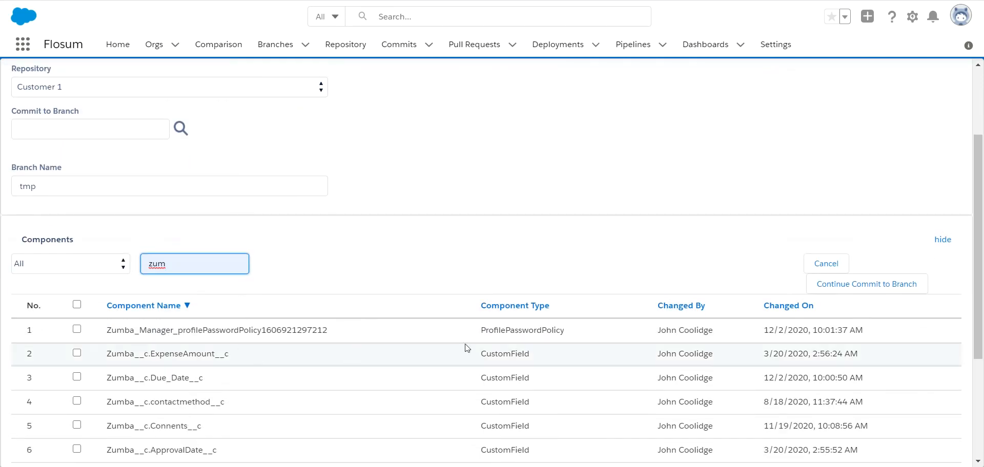
{"action": "scroll", "coordinate": [523, 344], "scroll_direction": "down", "scroll_amount": 2}
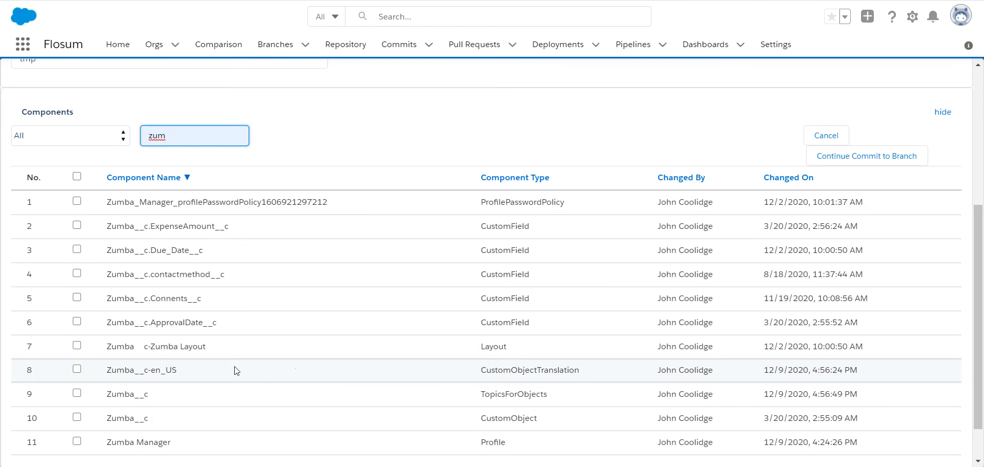
{"action": "scroll", "coordinate": [256, 372], "scroll_direction": "down", "scroll_amount": 1}
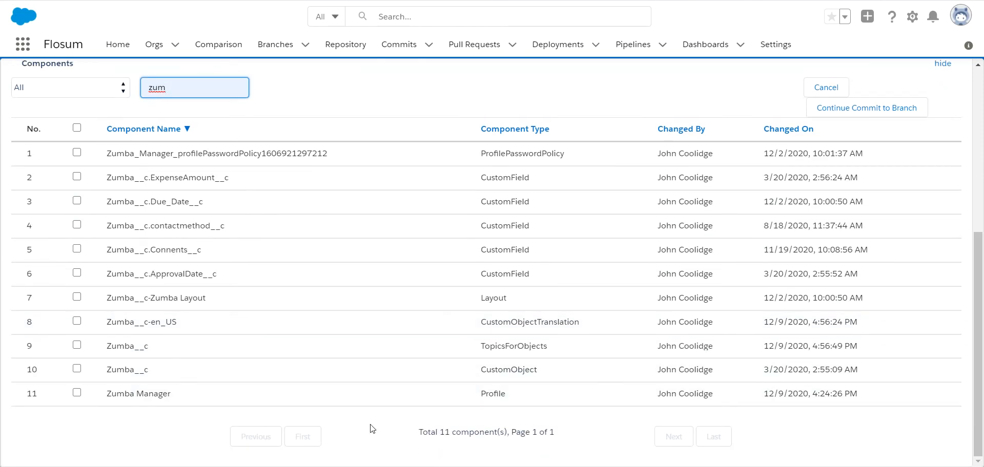
{"action": "left_click", "coordinate": [77, 128]}
{"action": "scroll", "coordinate": [741, 239], "scroll_direction": "up", "scroll_amount": 5}
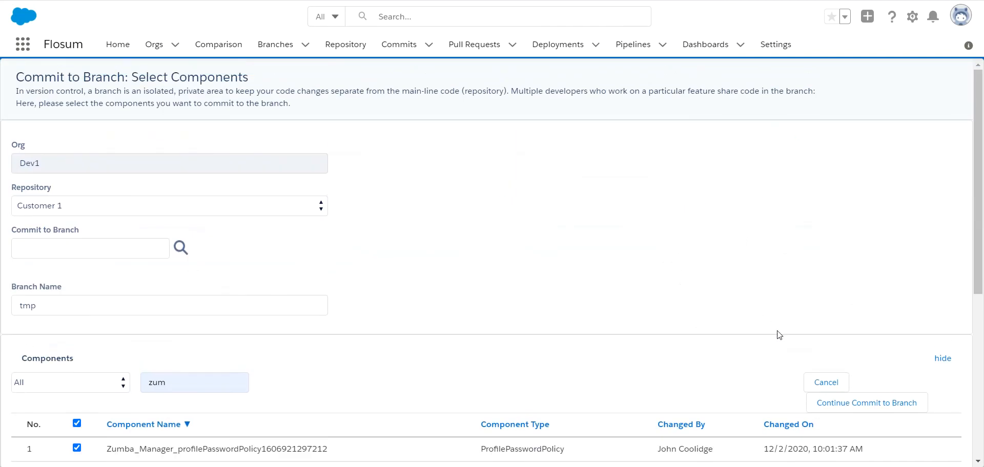